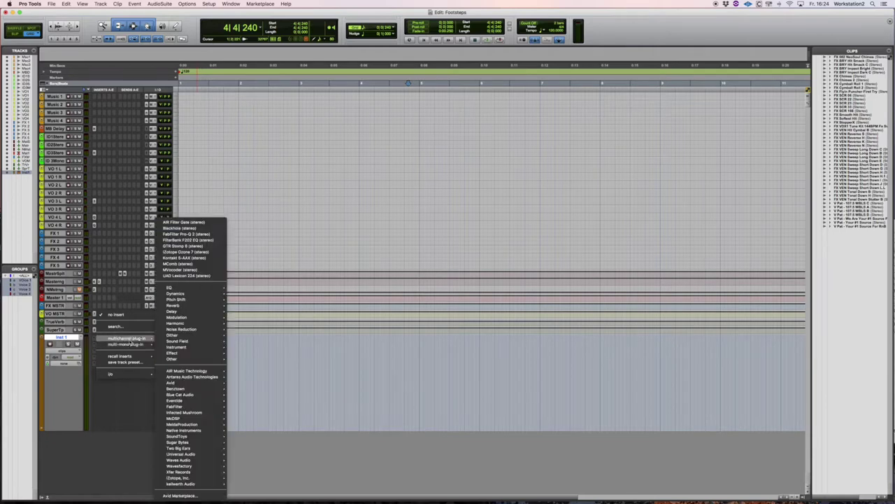
# Step: Insert the stereo Kontakt 5-AAX instrument plug-in on the Inst 1 track and enlarge its window
pyautogui.moveTo(188, 354)
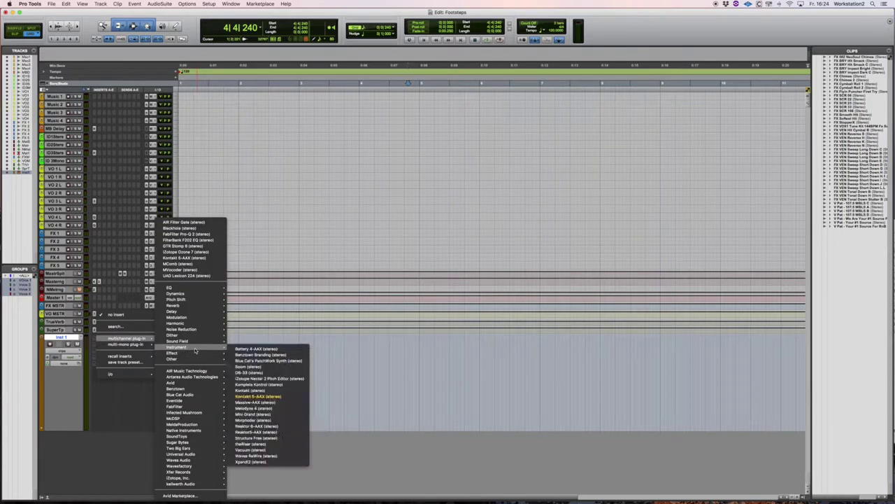
pyautogui.click(257, 396)
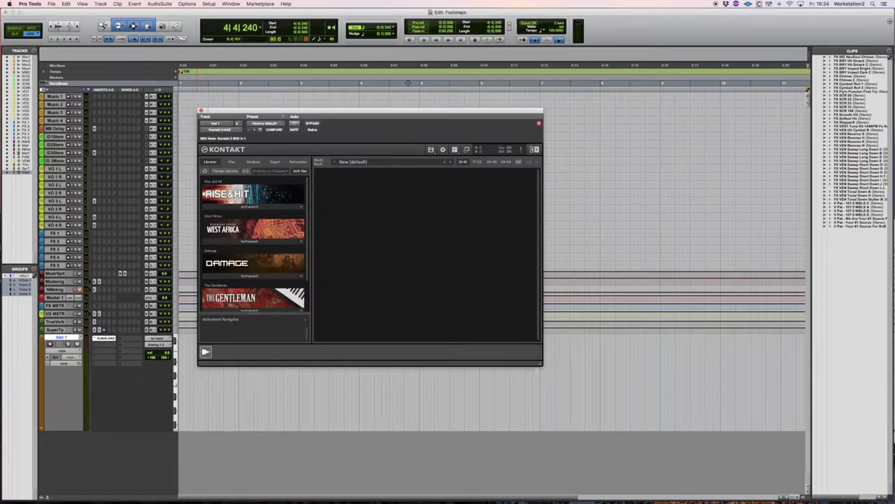
pyautogui.moveTo(541, 365); pyautogui.dragTo(748, 448)
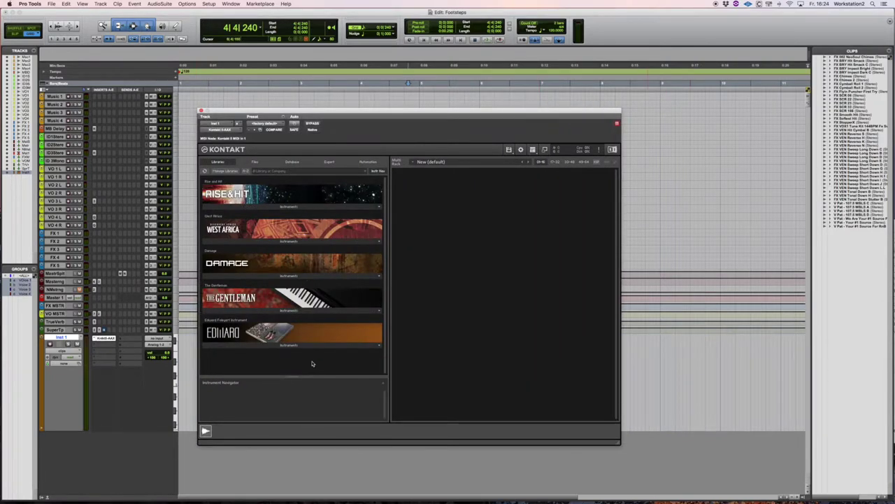
# Step: Load the Edward - Foleyart Instrument patch from its Kontakt library into the rack
pyautogui.click(303, 348)
pyautogui.click(254, 355)
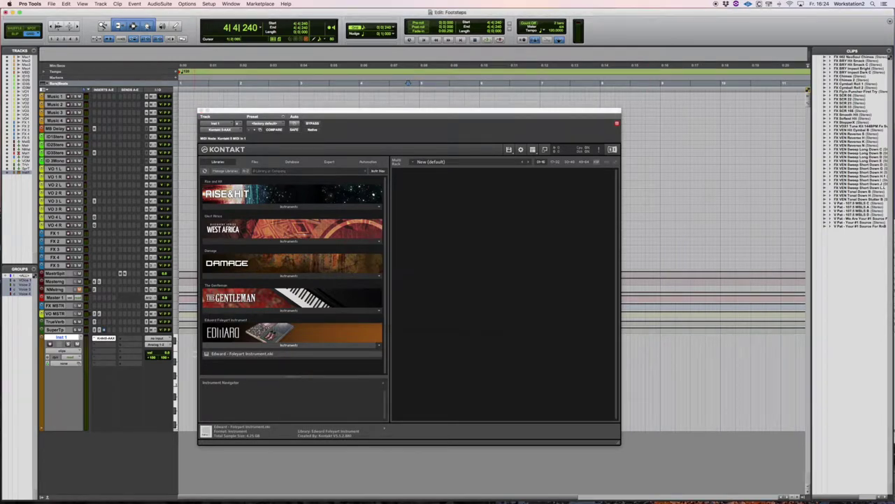
pyautogui.moveTo(619, 445); pyautogui.dragTo(669, 441)
# Step: Record-enable the Inst 1 track and raise the Edward instrument's output volume slightly
pyautogui.click(50, 343)
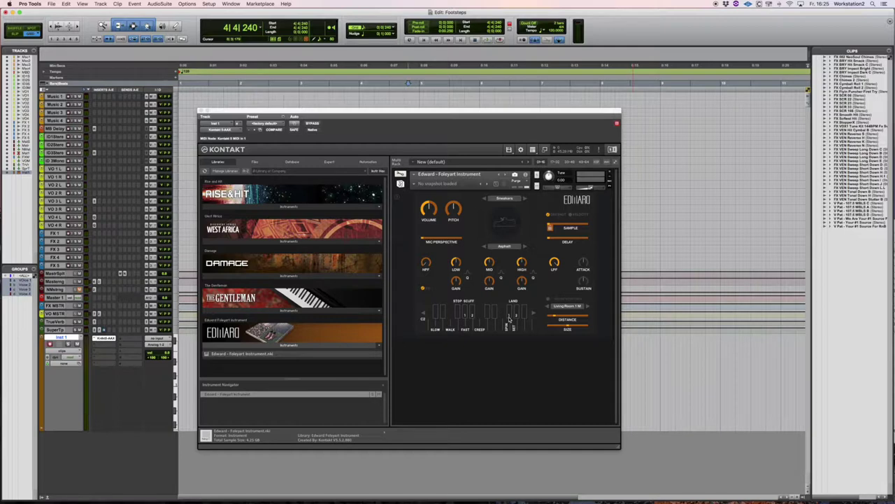
pyautogui.moveTo(591, 188); pyautogui.dragTo(600, 188)
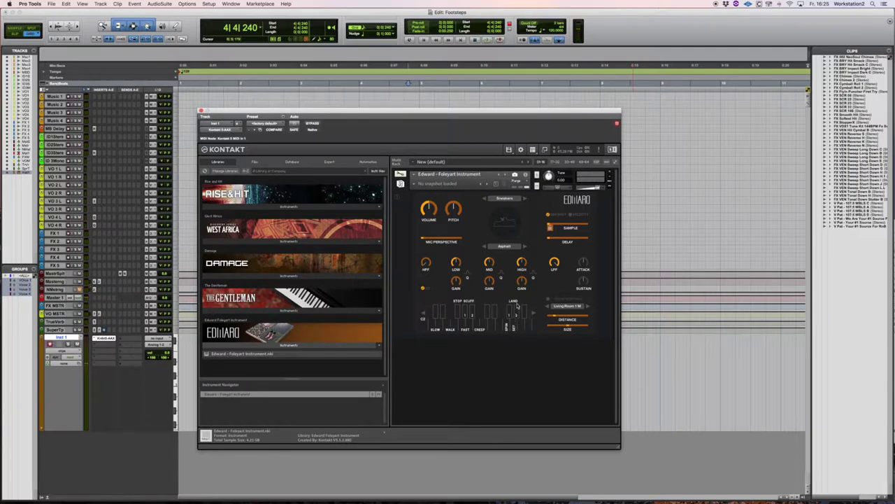
# Step: Set the footstep shoe type to Business Shoes and the walking surface to Gravel
pyautogui.click(511, 206)
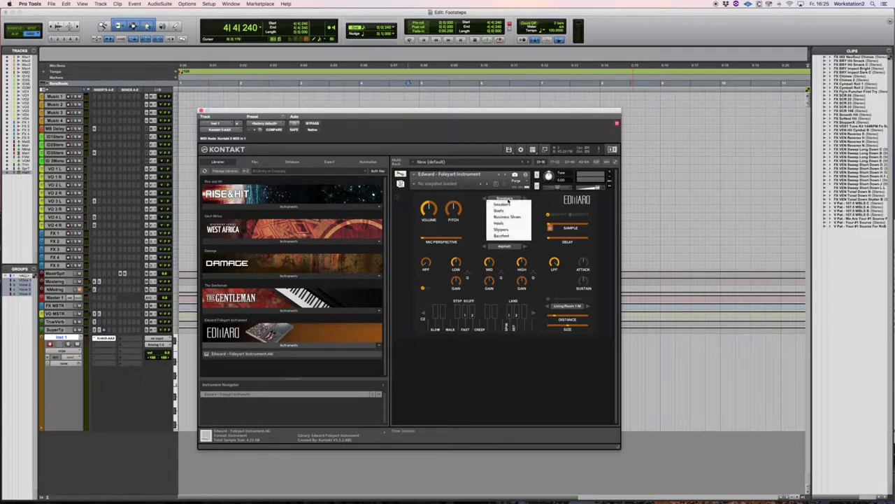
pyautogui.click(507, 217)
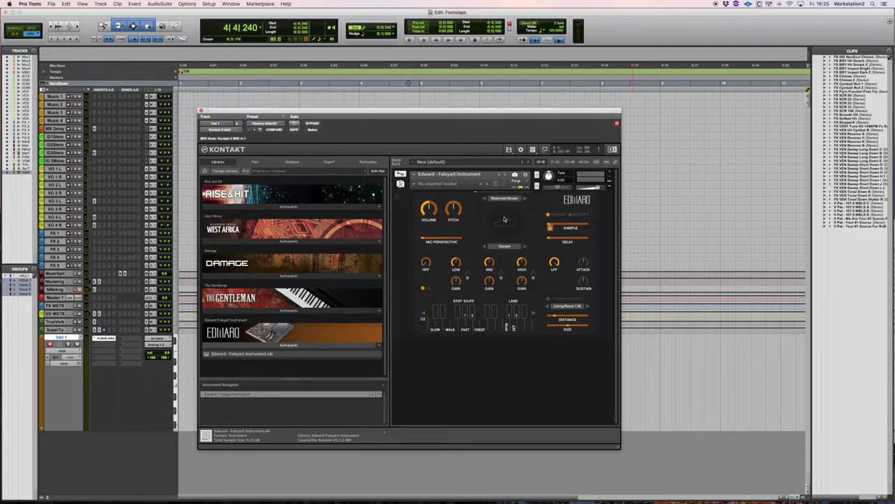
pyautogui.click(505, 246)
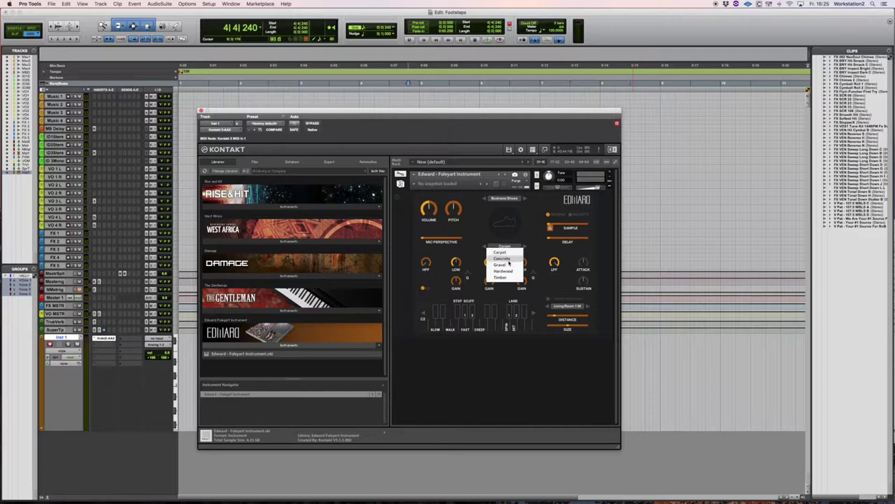
pyautogui.click(509, 266)
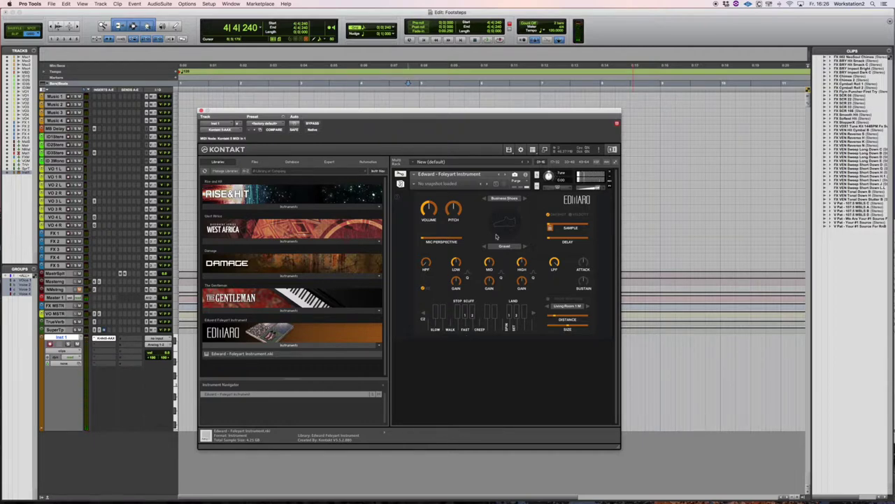
# Step: Audition the business shoes on the Concrete, Hardwood and Timber surfaces
pyautogui.click(503, 247)
pyautogui.click(502, 259)
pyautogui.click(509, 247)
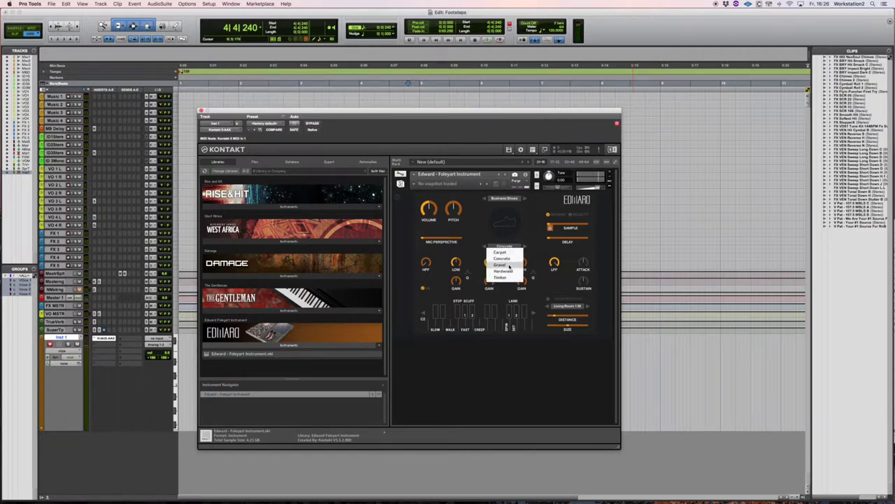
pyautogui.click(509, 272)
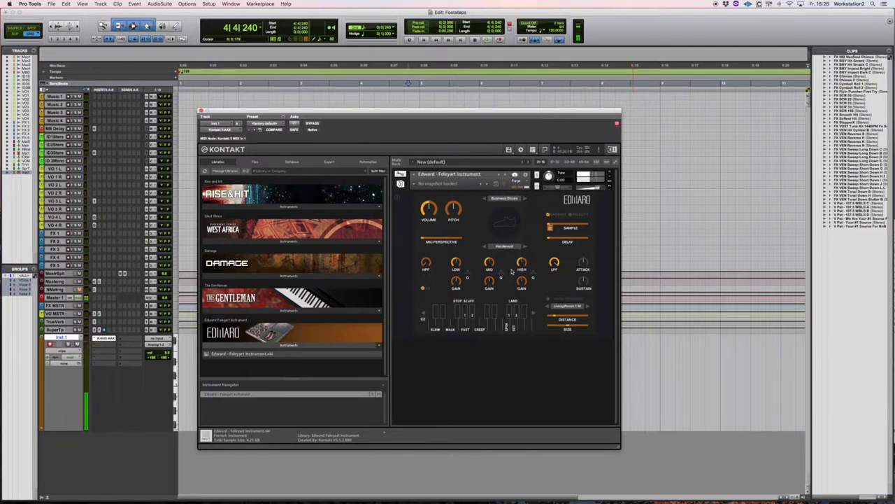
pyautogui.click(511, 249)
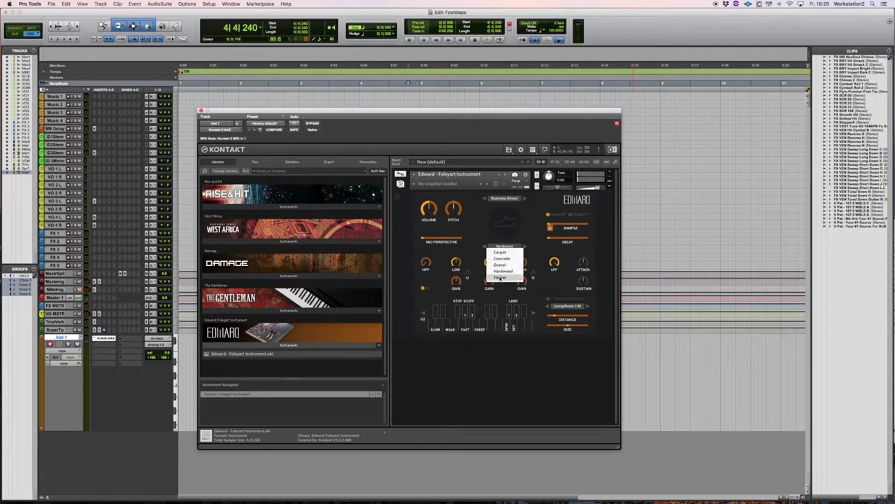
pyautogui.click(501, 278)
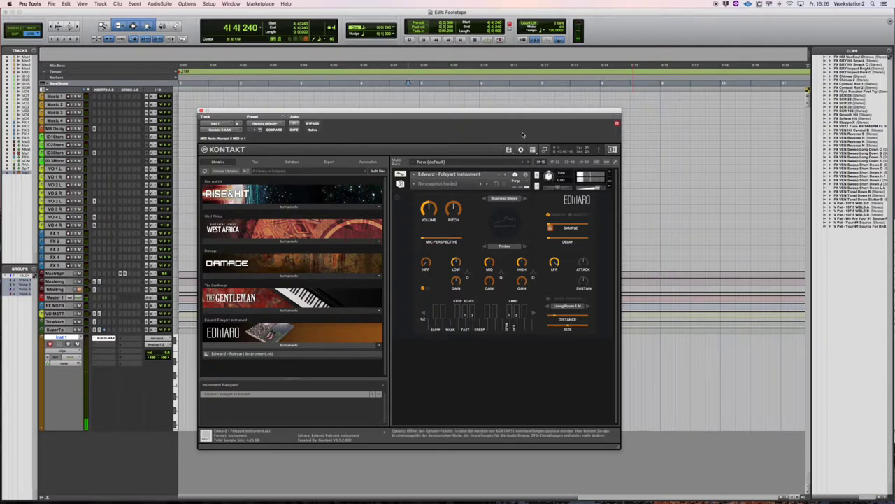
# Step: Change the shoe type to Boots and the walking surface to Asphalt
pyautogui.click(508, 199)
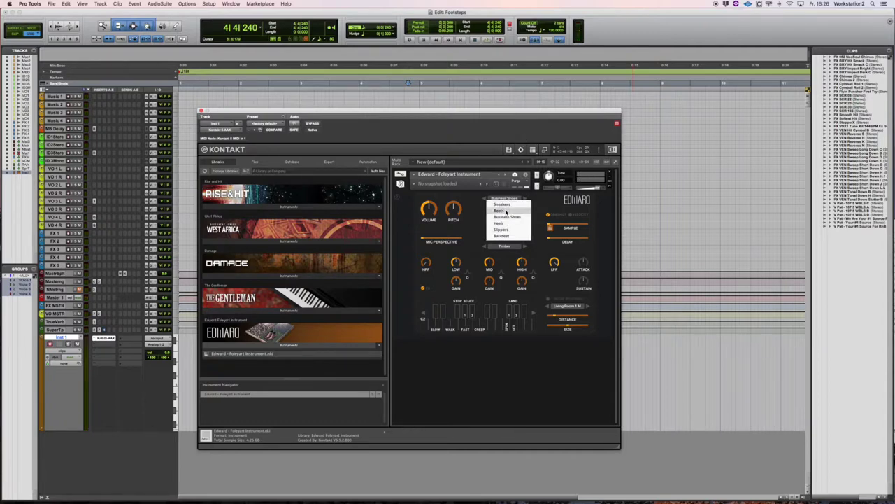
pyautogui.click(510, 211)
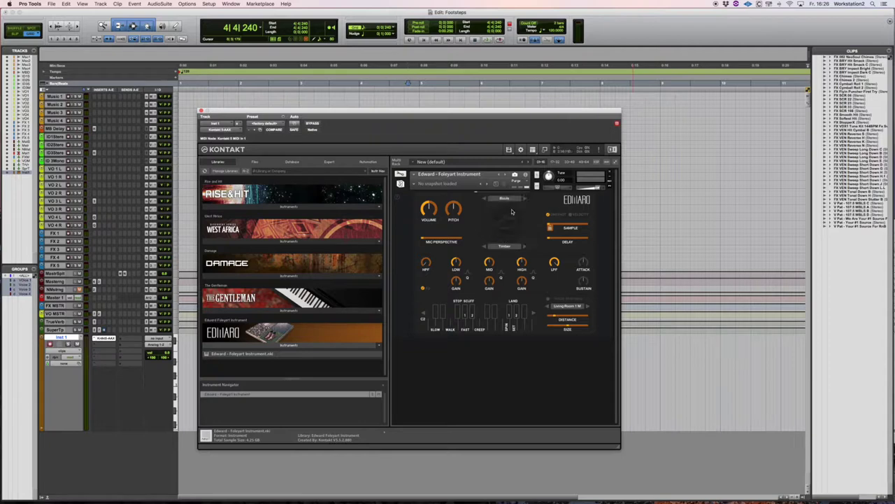
pyautogui.click(505, 247)
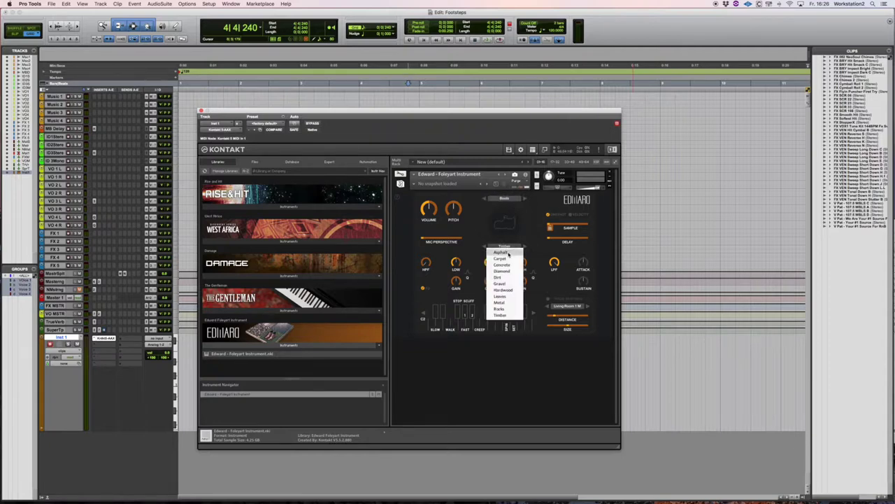
pyautogui.click(509, 254)
# Step: Audition the boots on the Carpet, Concrete, Diamond and Leaves surfaces
pyautogui.click(505, 247)
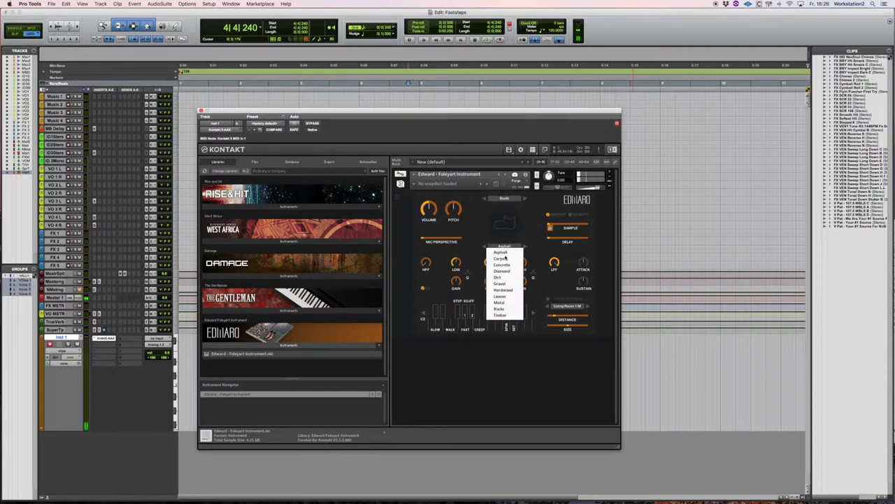
pyautogui.click(505, 258)
pyautogui.click(505, 247)
pyautogui.click(507, 265)
pyautogui.click(505, 247)
pyautogui.click(506, 271)
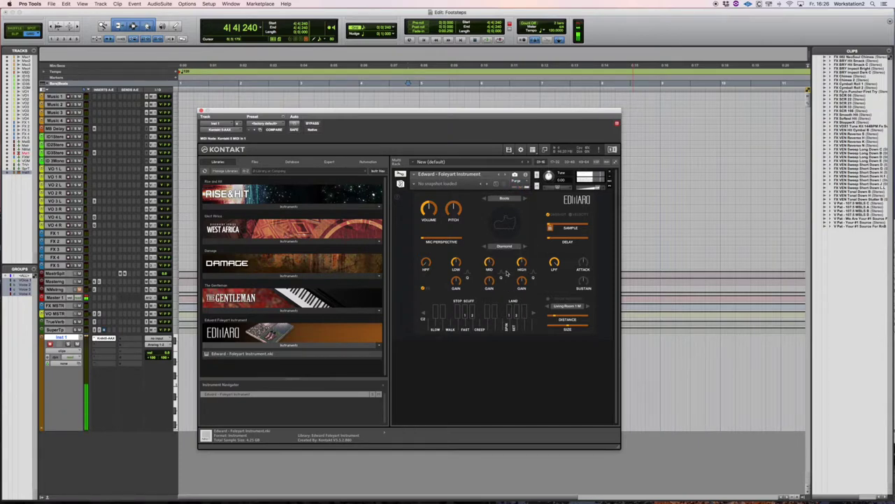
pyautogui.click(505, 247)
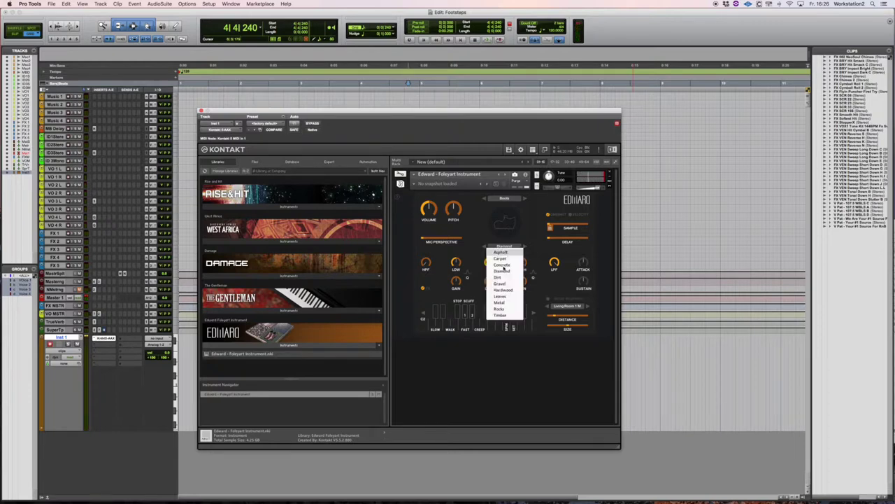
pyautogui.click(501, 298)
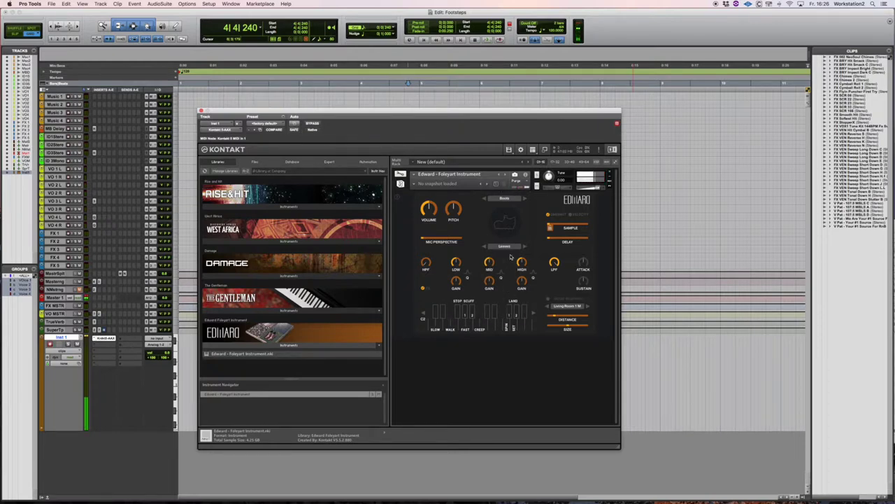
# Step: Audition the boots on the Metal, Rocks and Timber surfaces
pyautogui.click(511, 248)
pyautogui.click(500, 302)
pyautogui.click(504, 246)
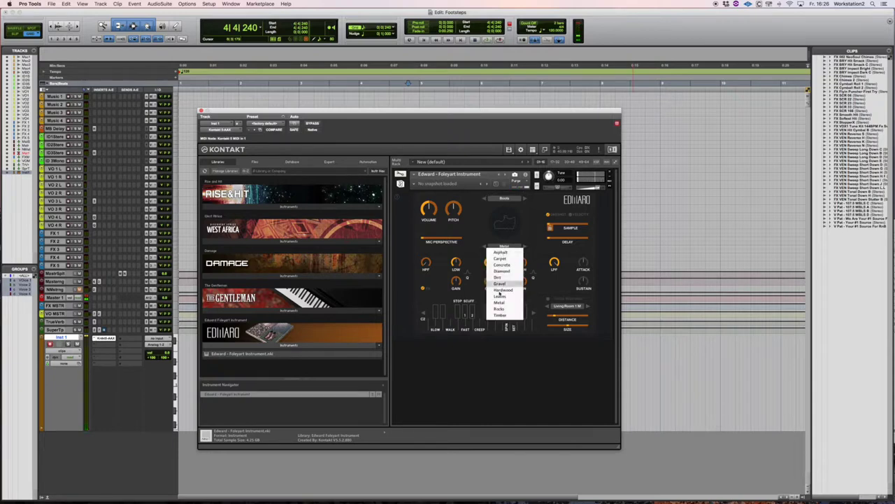
pyautogui.click(500, 310)
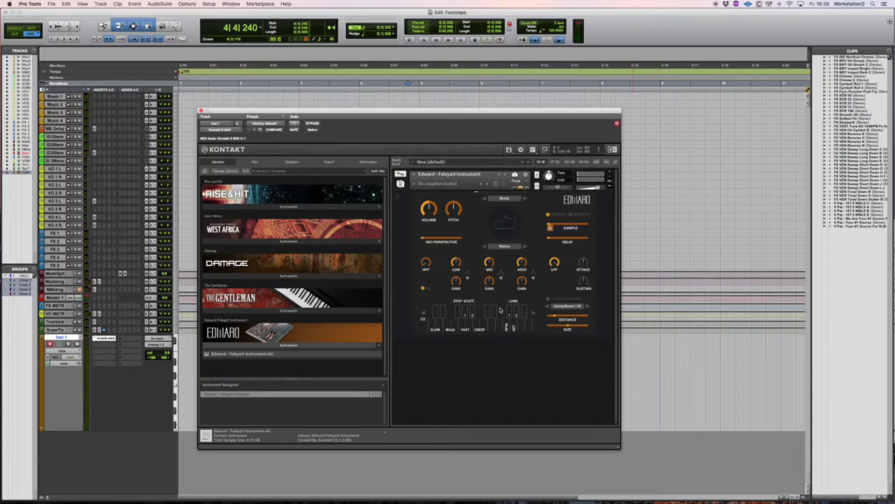
pyautogui.click(505, 247)
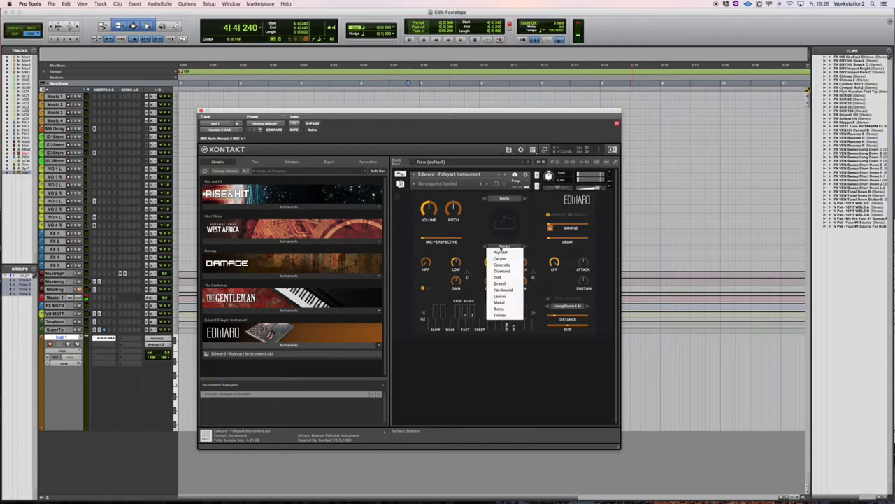
pyautogui.click(501, 319)
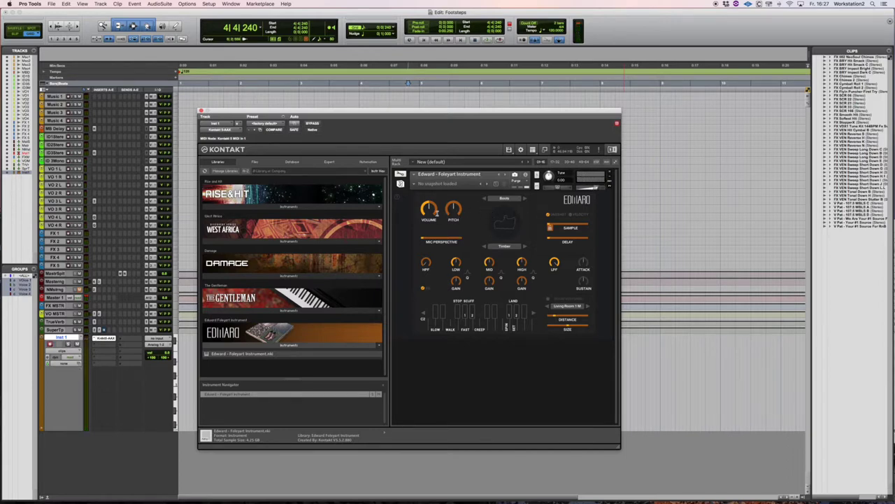
# Step: Try a much lower pitch for the boot steps and return the pitch to its centre setting
pyautogui.moveTo(429, 211); pyautogui.dragTo(455, 240)
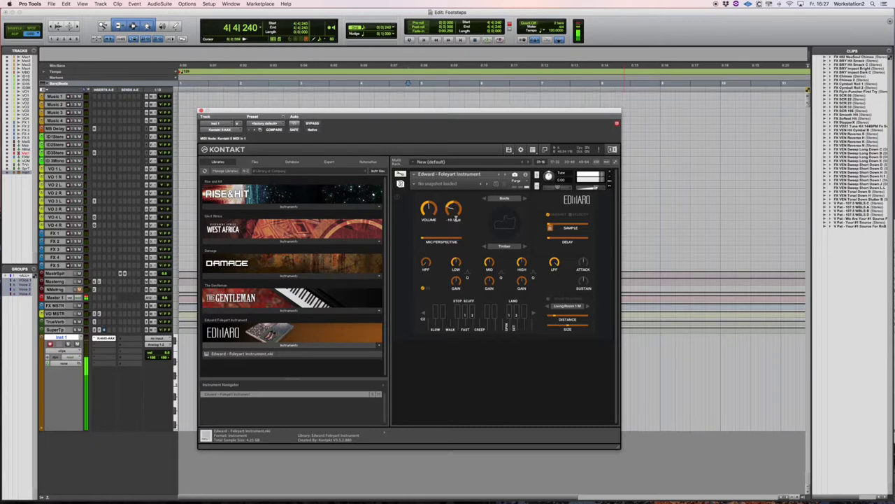
pyautogui.moveTo(453, 206); pyautogui.dragTo(454, 188)
# Step: Try the mic perspective fully at B and a slightly higher delay, returning each to its minimum
pyautogui.moveTo(422, 237); pyautogui.dragTo(493, 238)
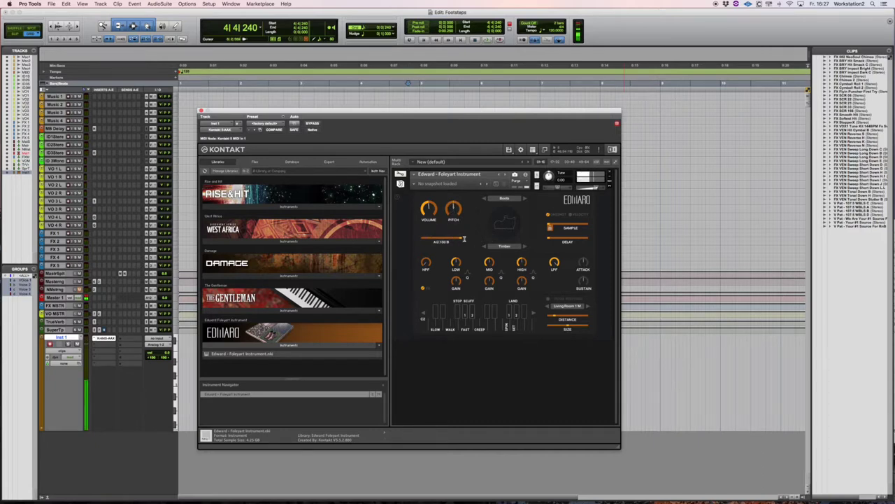
pyautogui.moveTo(462, 239); pyautogui.dragTo(404, 240)
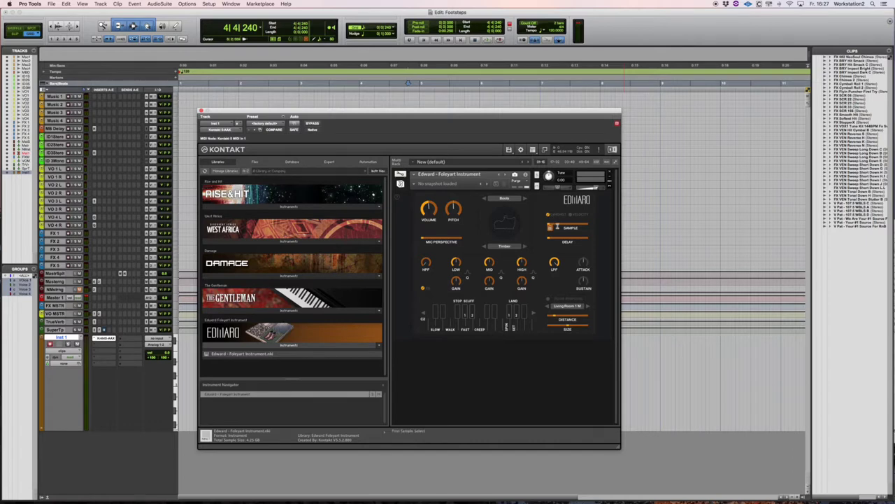
pyautogui.moveTo(549, 240); pyautogui.dragTo(558, 239)
pyautogui.moveTo(557, 239); pyautogui.dragTo(533, 236)
# Step: Select the Factory Tunnel M reverb space and change the boots' walking surface to Metal
pyautogui.click(578, 308)
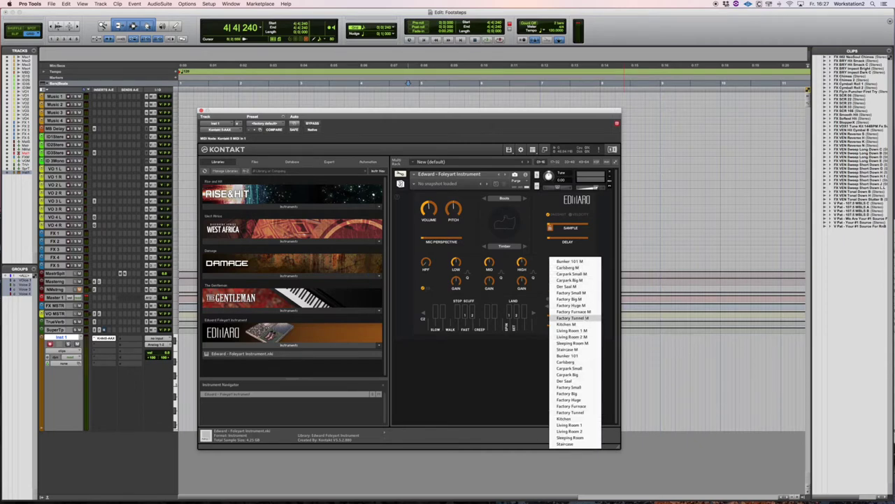
pyautogui.click(581, 318)
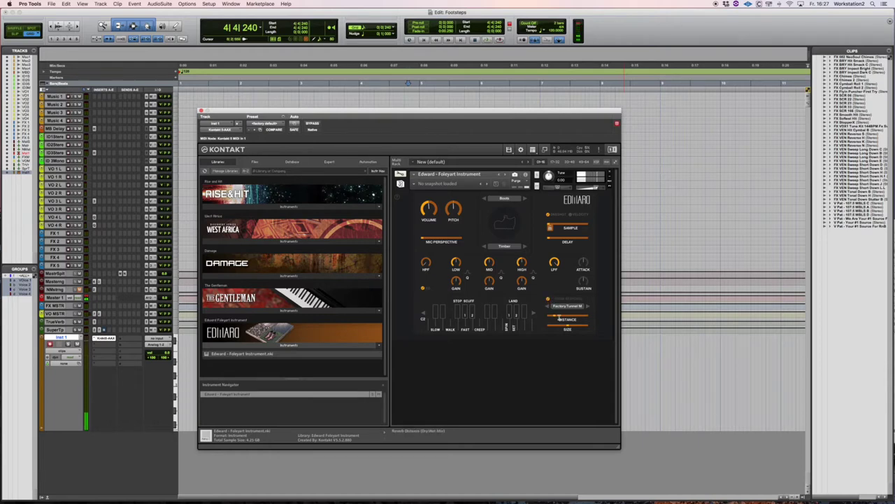
pyautogui.click(504, 246)
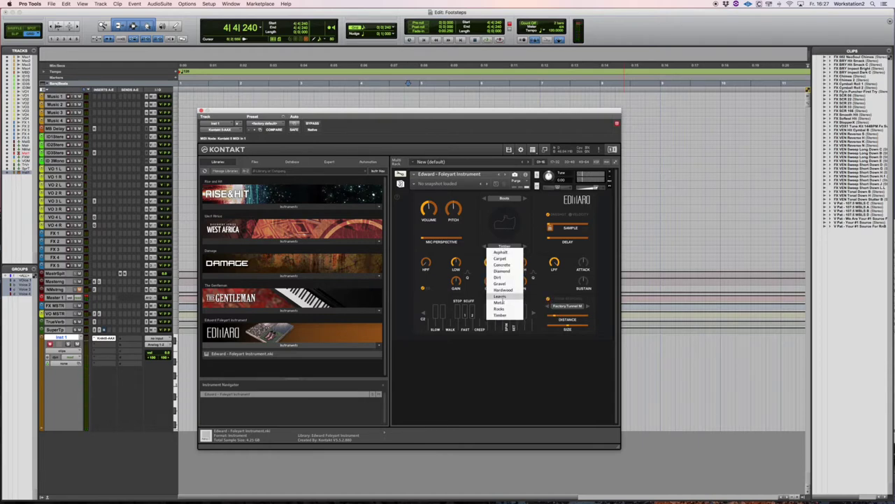
pyautogui.click(500, 302)
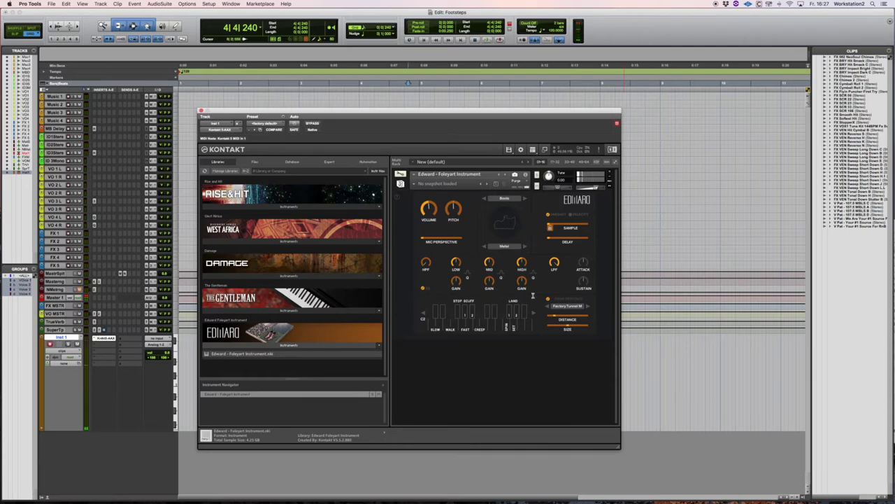
# Step: Increase the distance and size of the Factory Tunnel M reverb
pyautogui.moveTo(556, 316); pyautogui.dragTo(578, 326)
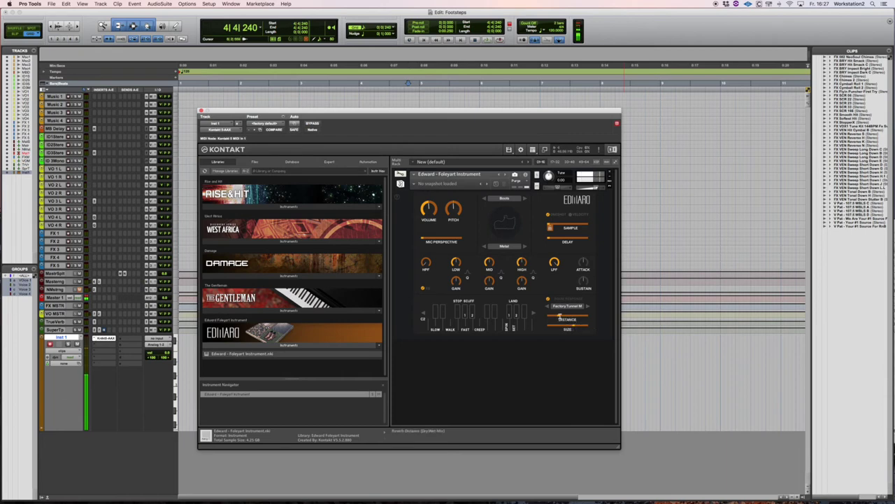